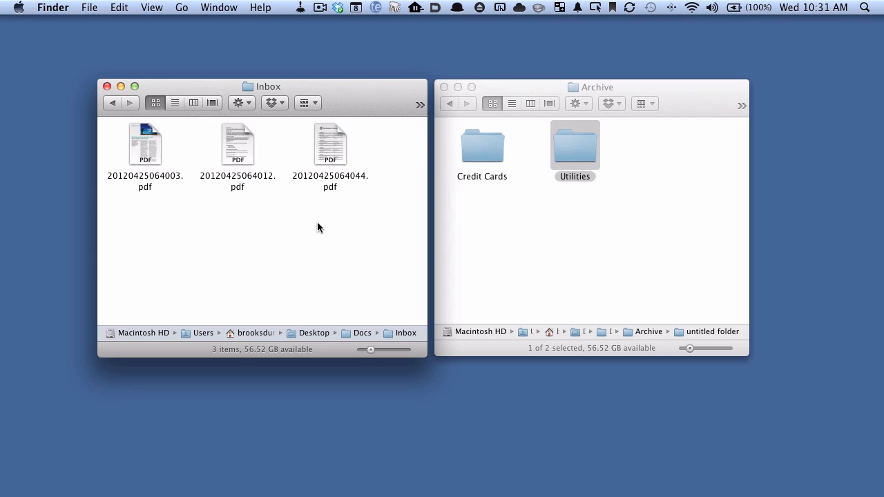
- Open Hazel's preferences and add the Inbox folder from Desktop > Docs as a monitored folder
click(300, 7)
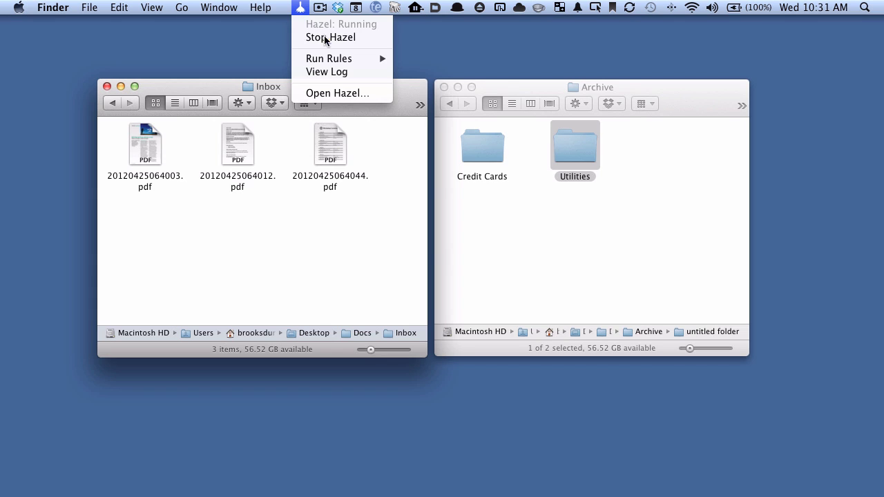
click(336, 93)
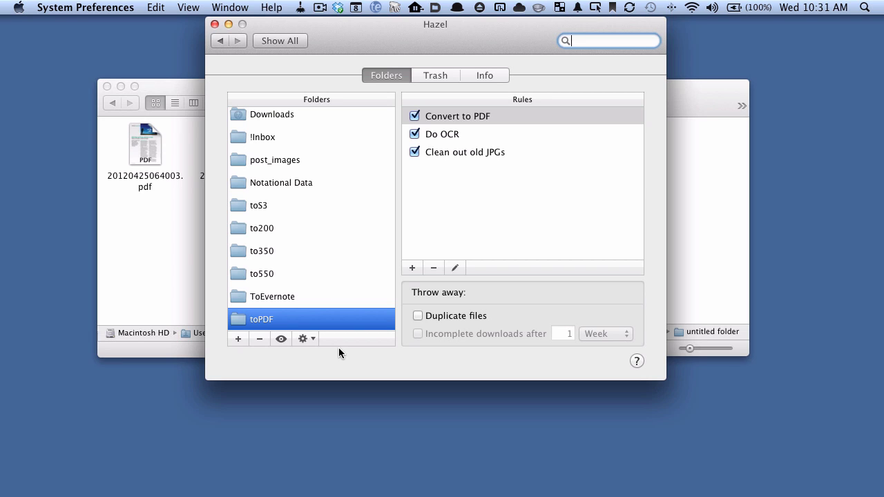
click(234, 342)
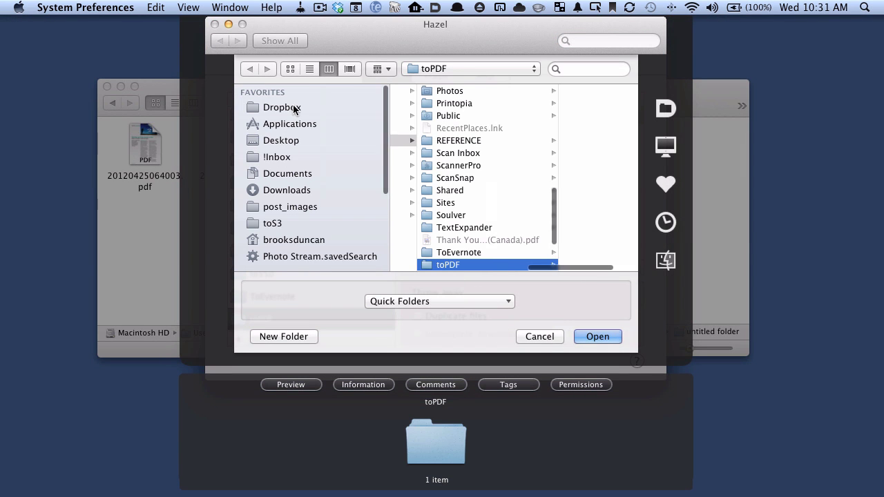
click(272, 140)
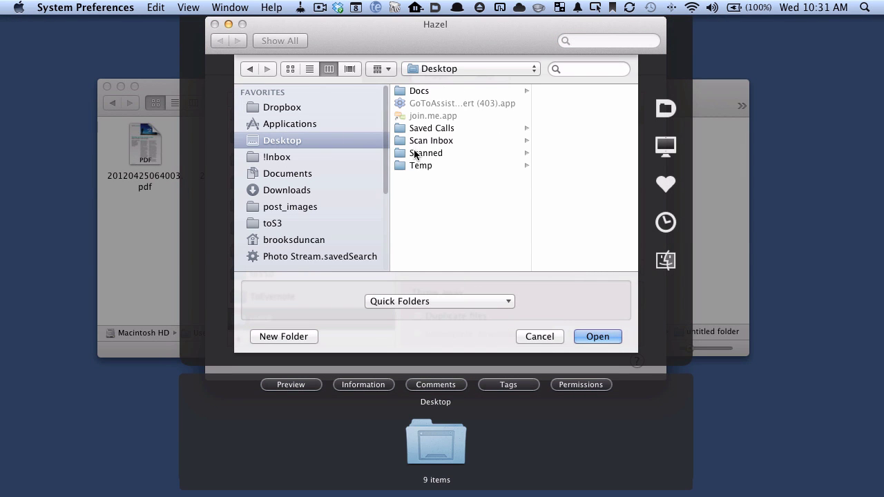
click(426, 90)
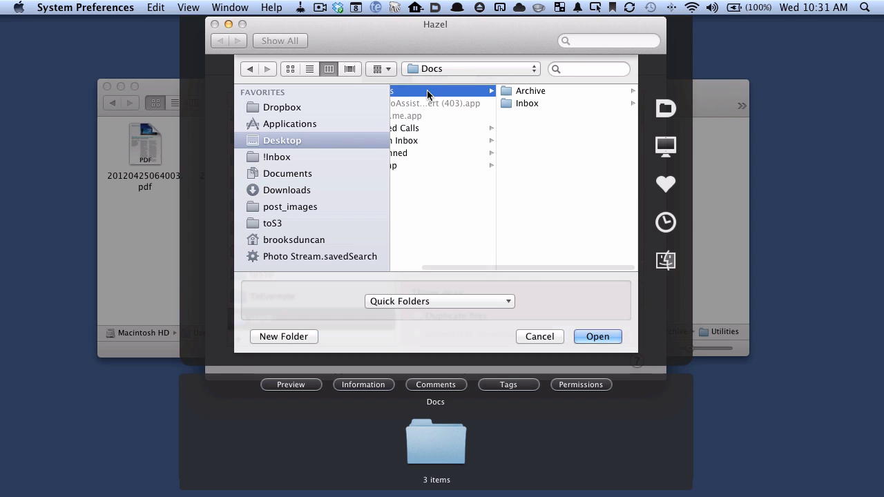
click(527, 103)
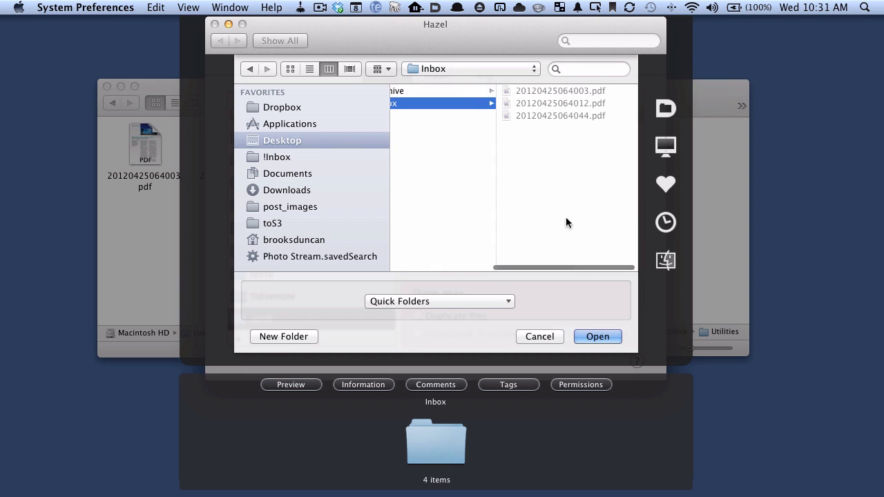
click(582, 336)
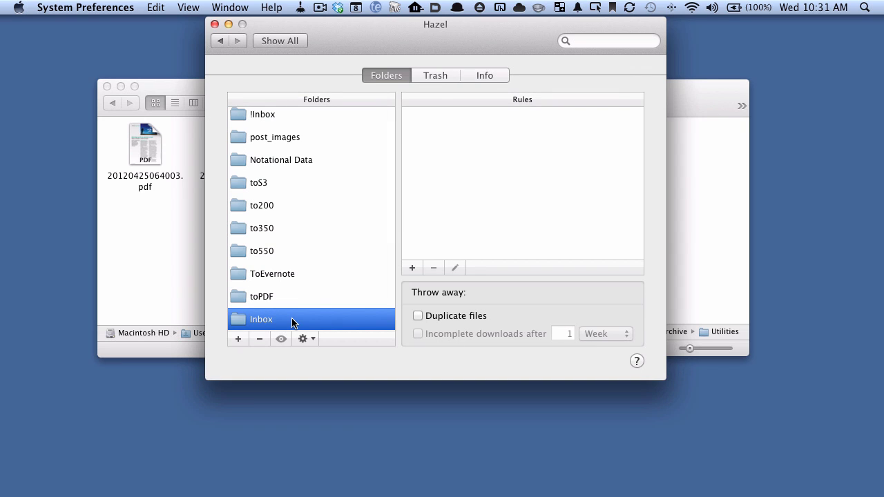
- Create a new rule for the Inbox folder and name it "Move Credit Card"
mouse_move(292, 322)
click(411, 270)
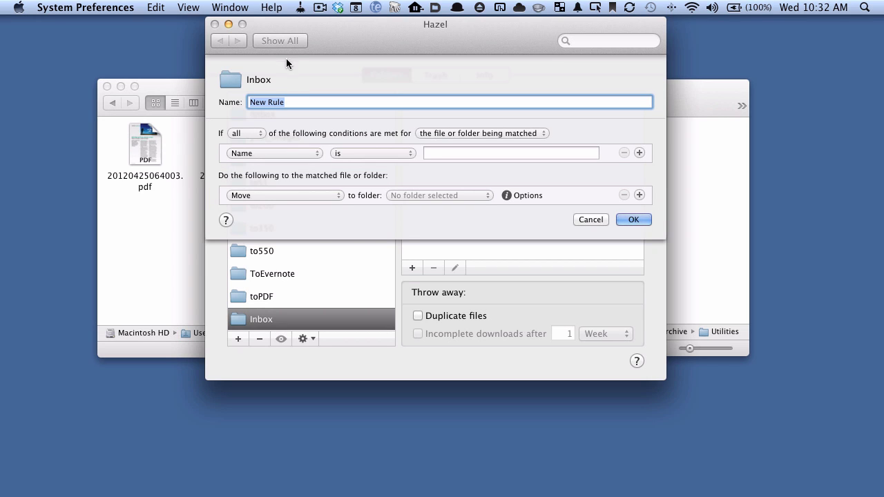
double_click(291, 102)
triple_click(290, 101)
text(Move Credit Card)
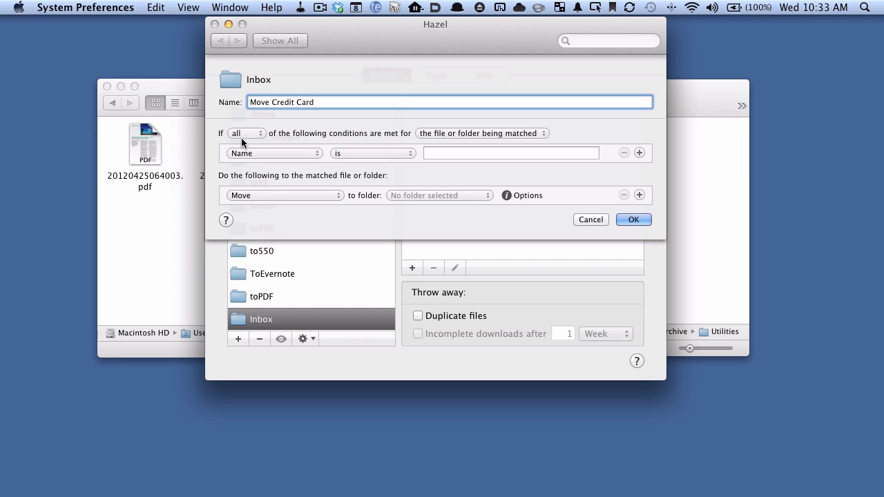
- Keep the rule matching all conditions and set its first condition to Kind is PDF
click(260, 138)
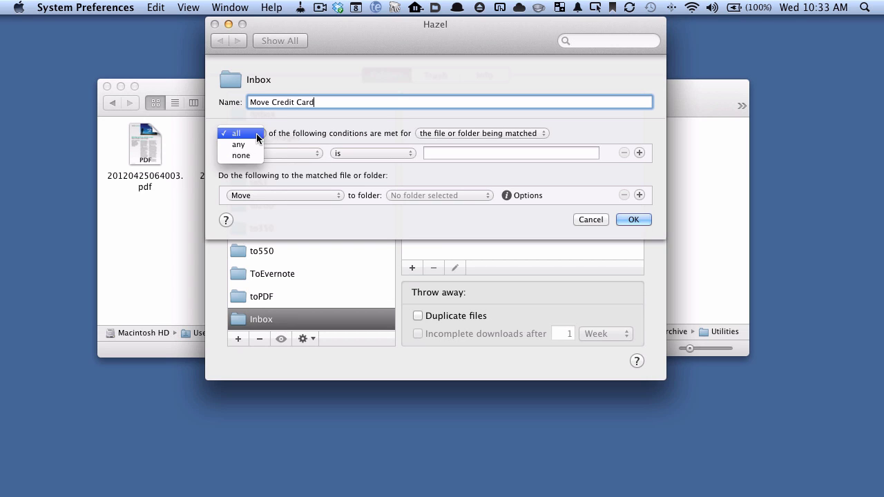
click(291, 136)
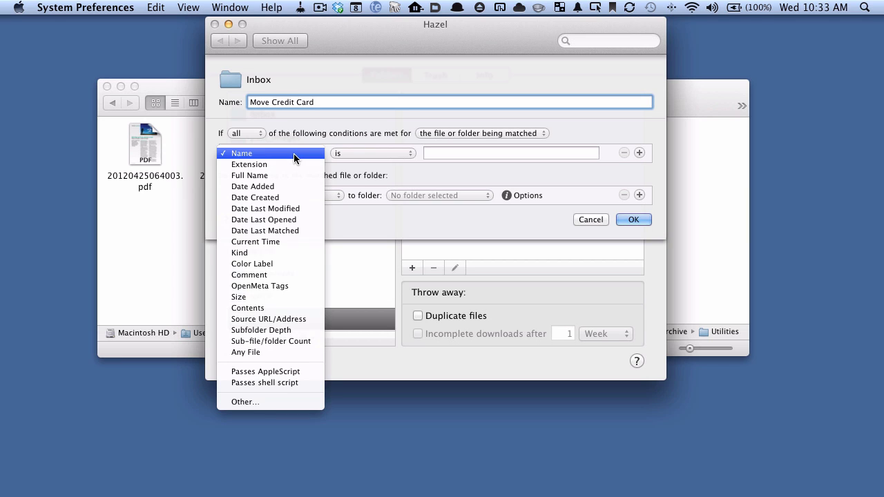
click(267, 256)
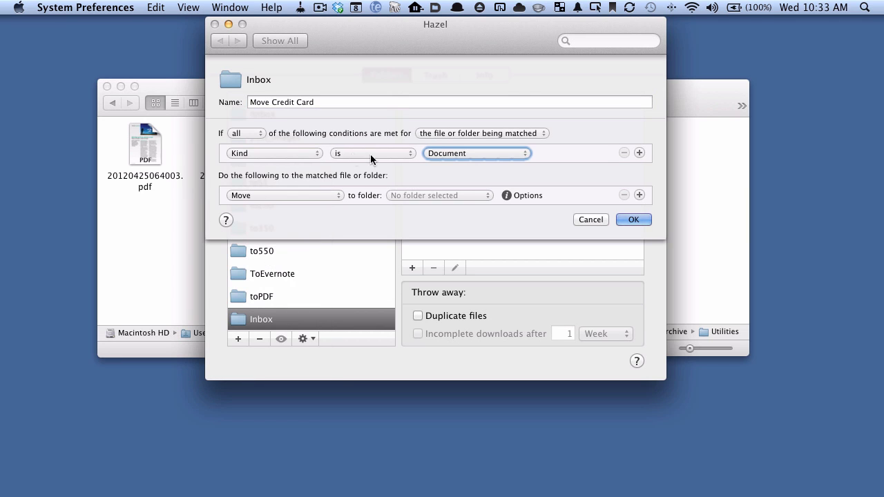
click(493, 153)
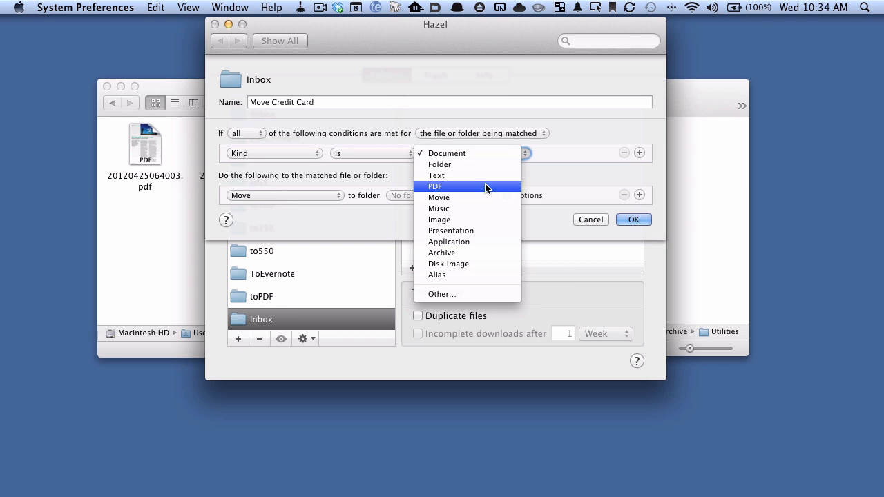
click(485, 186)
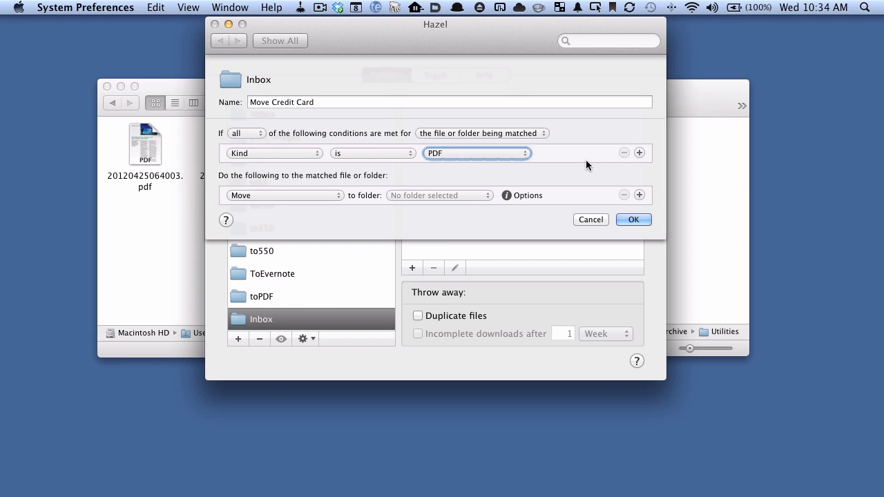
- Add a second condition requiring that the Name contains "-Citibank_Mastercard"
click(638, 154)
click(251, 170)
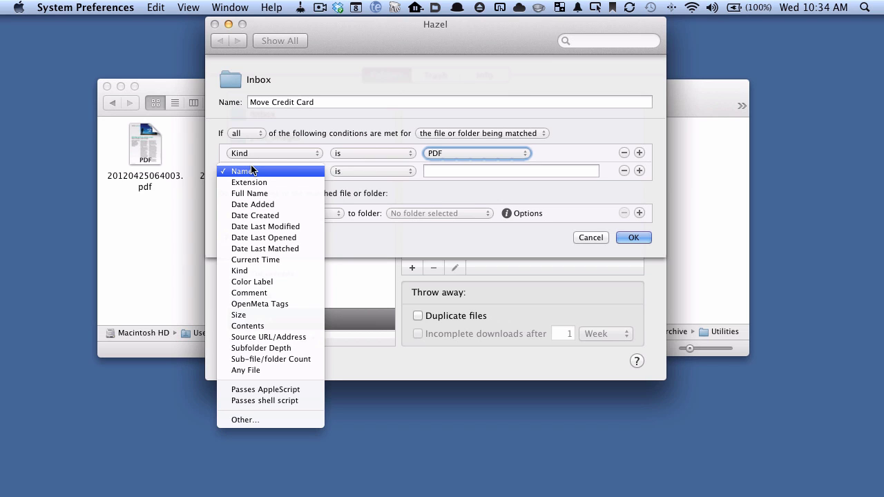
click(251, 170)
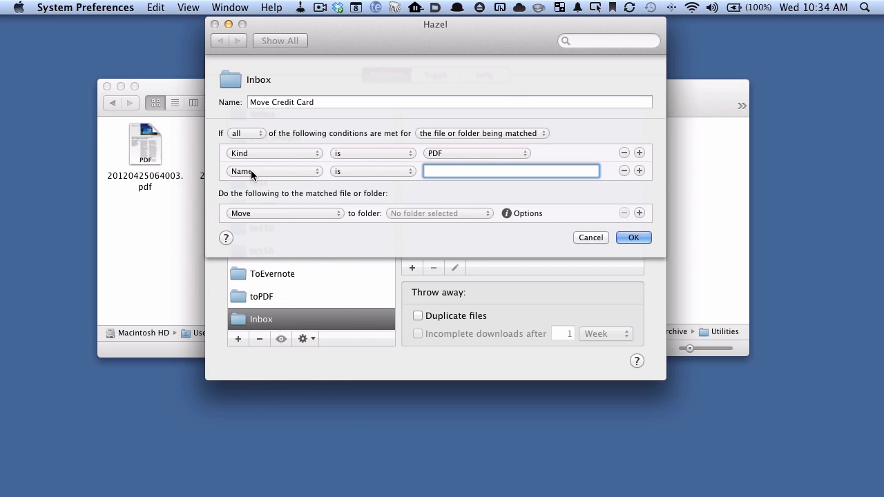
click(379, 171)
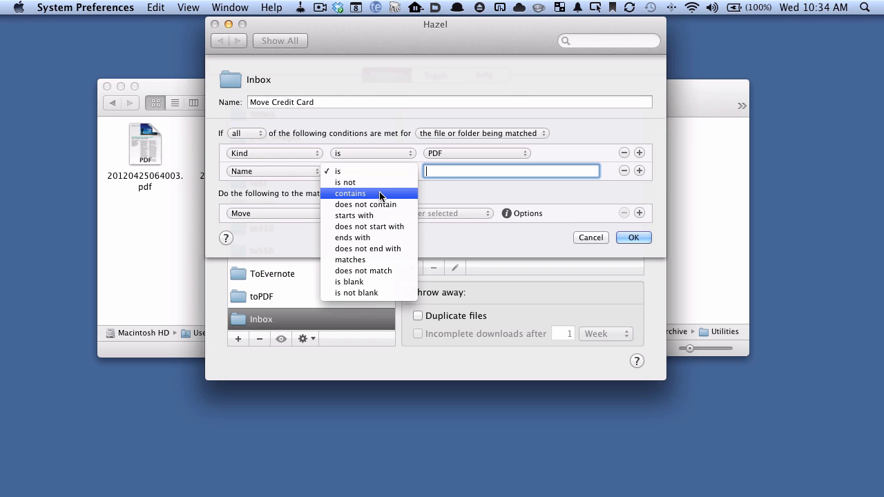
click(379, 195)
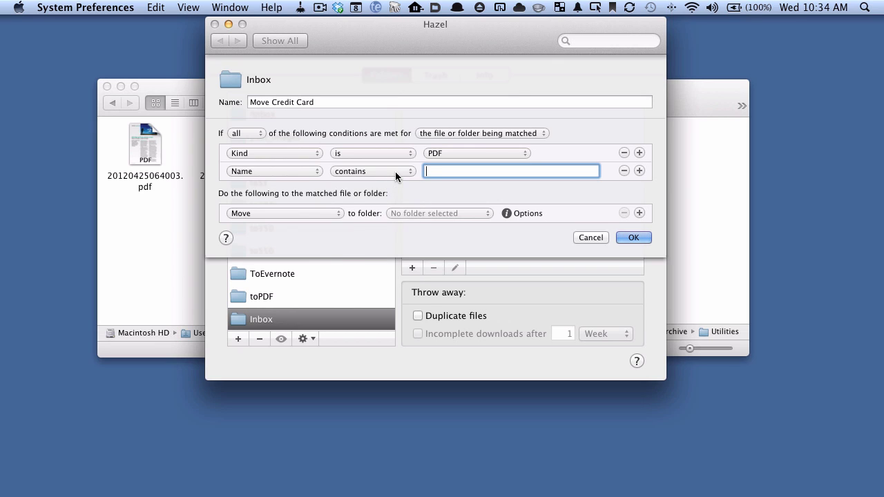
click(395, 175)
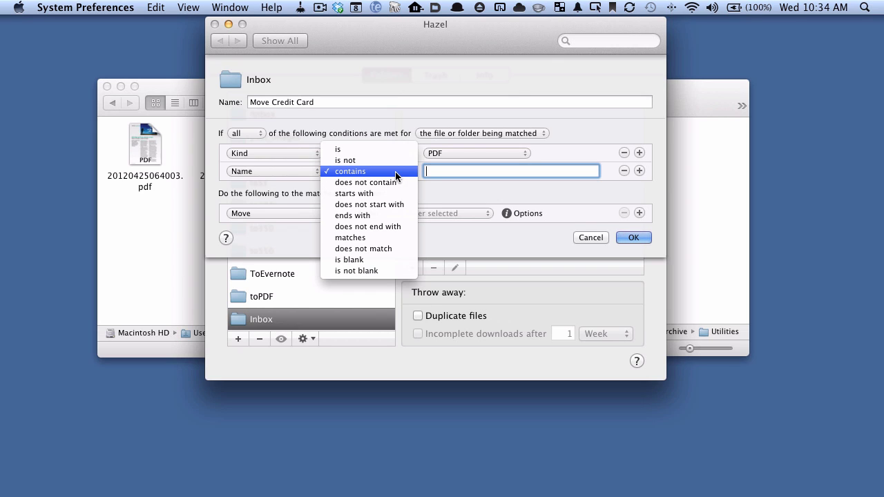
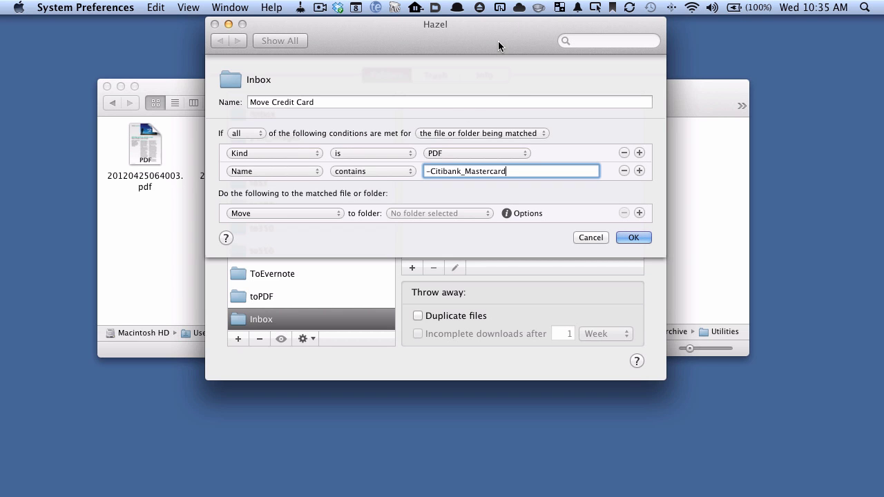
- Set the rule to move matched files to Desktop > Docs > Archive > Credit Cards, then save it and close the preferences
drag(495, 41, 542, 35)
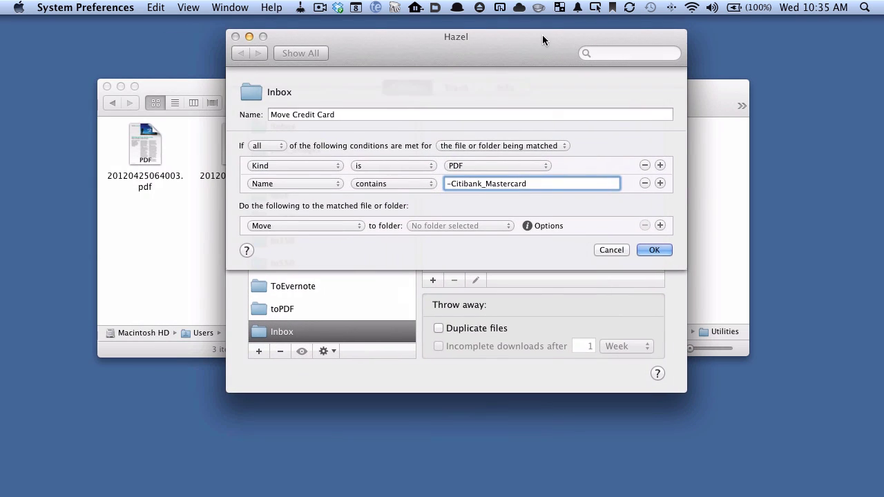
click(349, 226)
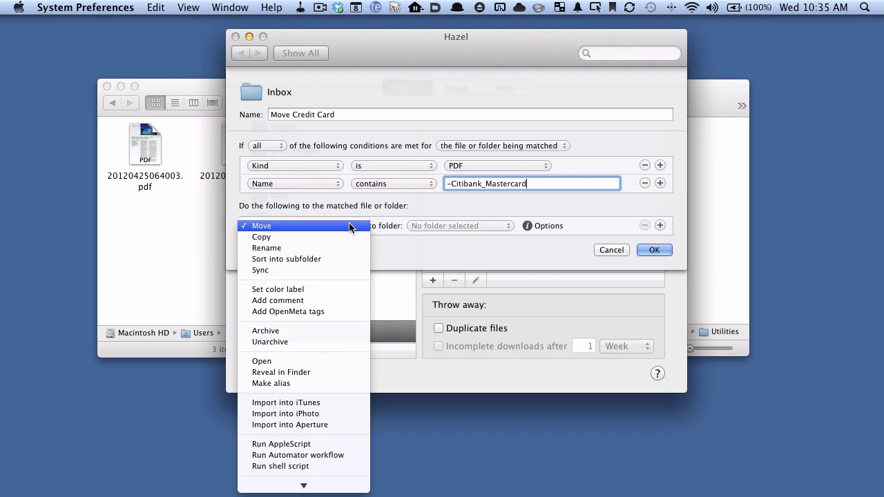
click(350, 226)
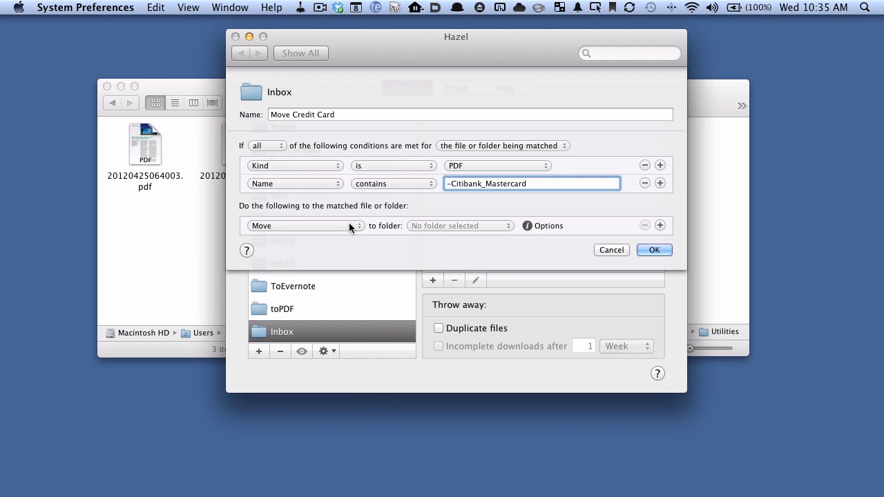
click(465, 226)
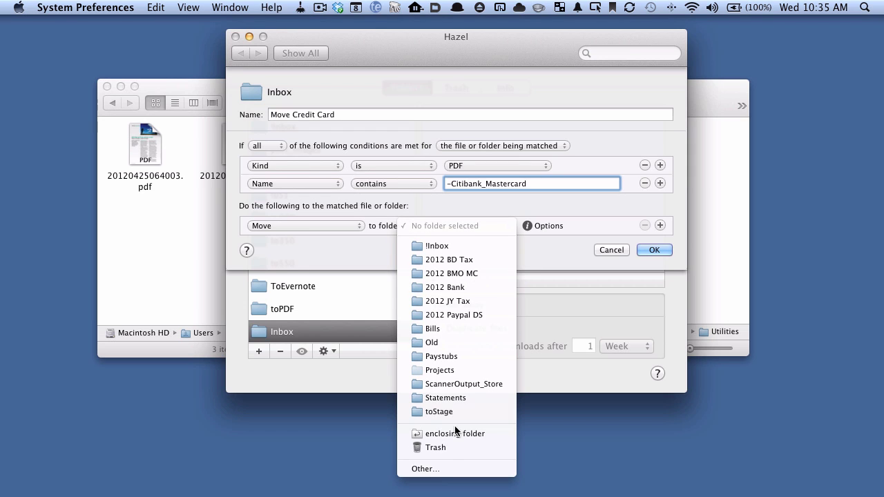
click(460, 469)
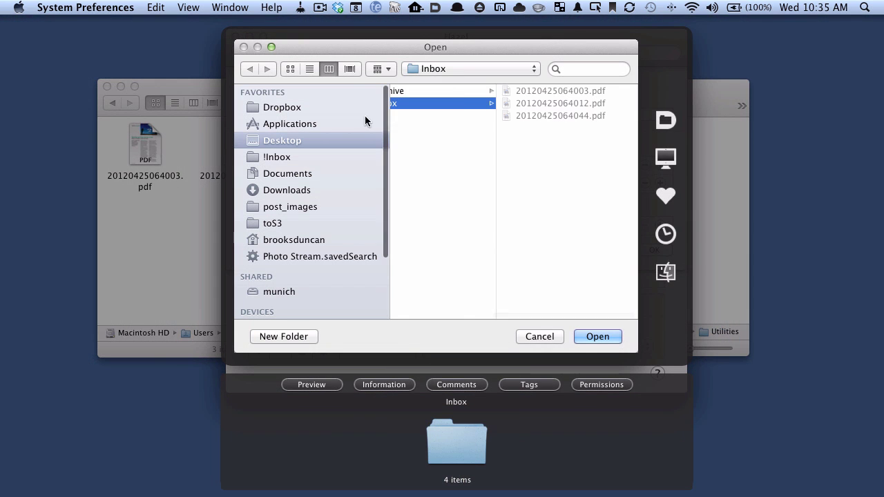
click(283, 142)
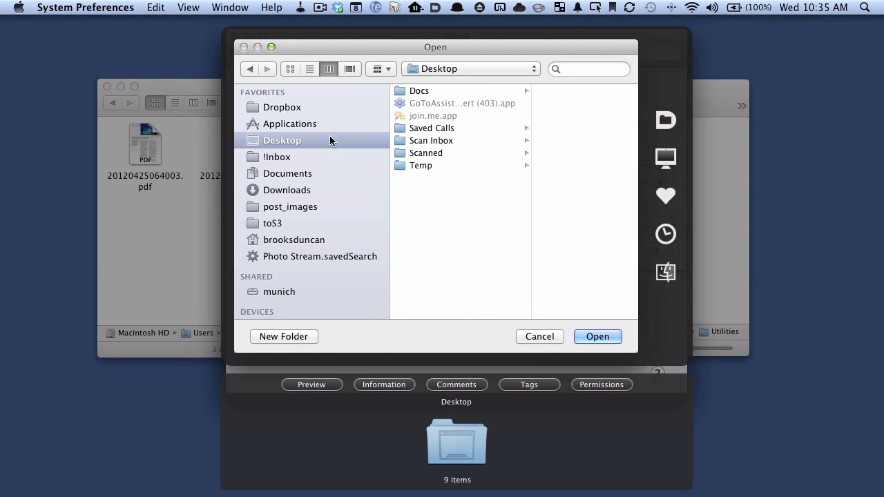
click(442, 90)
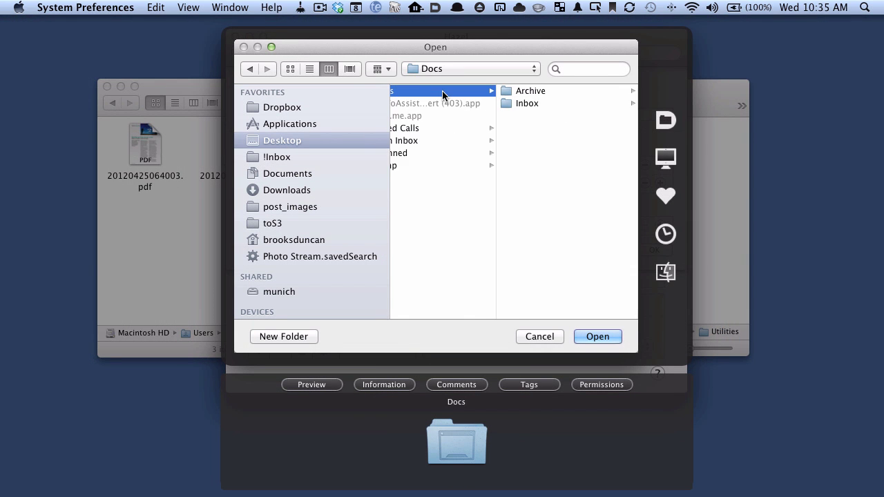
click(527, 92)
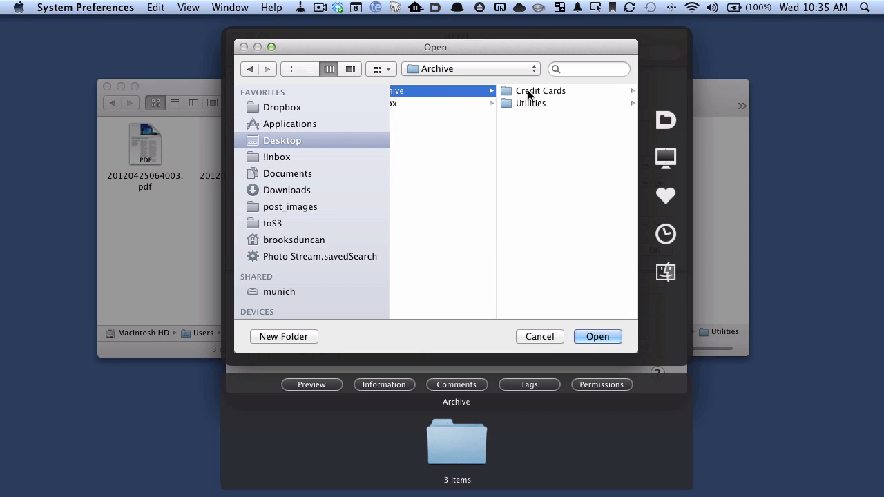
click(529, 92)
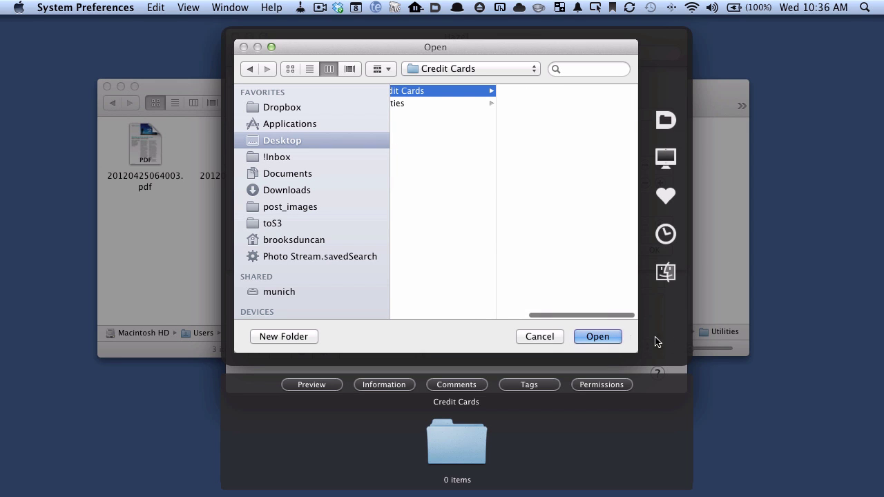
click(597, 336)
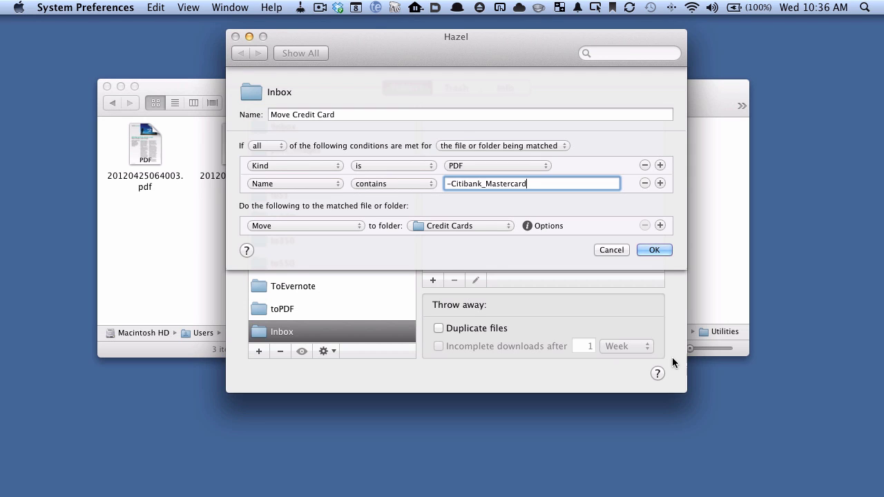
click(665, 249)
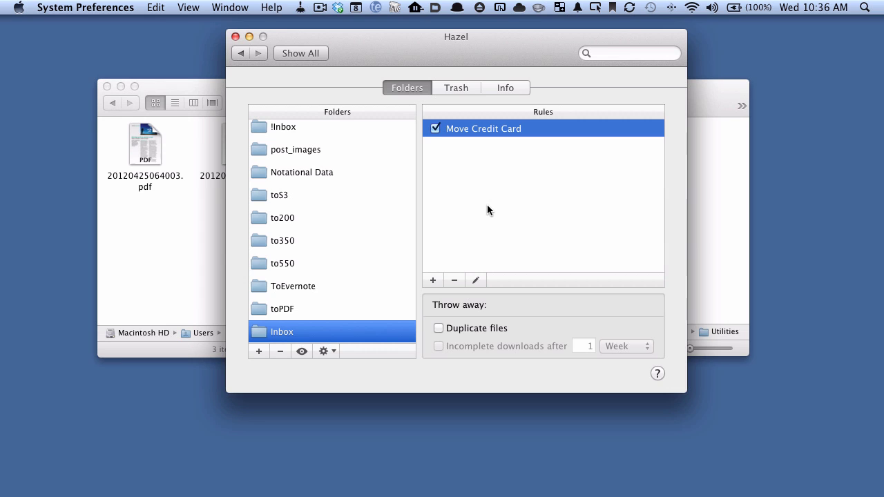
click(235, 37)
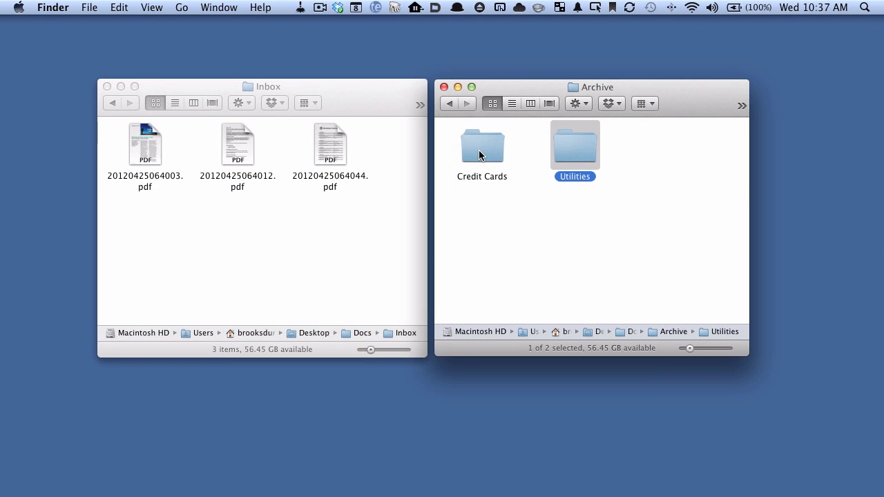
- Open the Credit Cards folder in Archive, and rename 20120425064003.pdf in the Inbox as 2012_07_31-Citibank_Mastercard.pdf
double_click(478, 150)
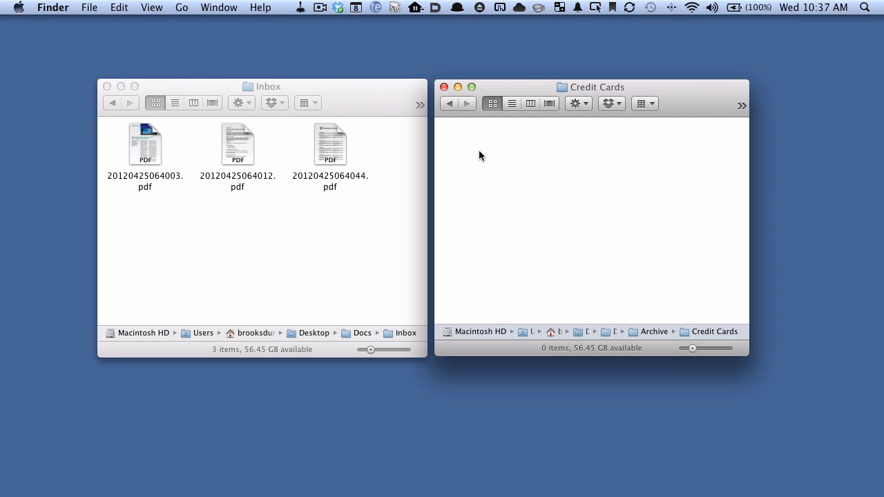
click(145, 151)
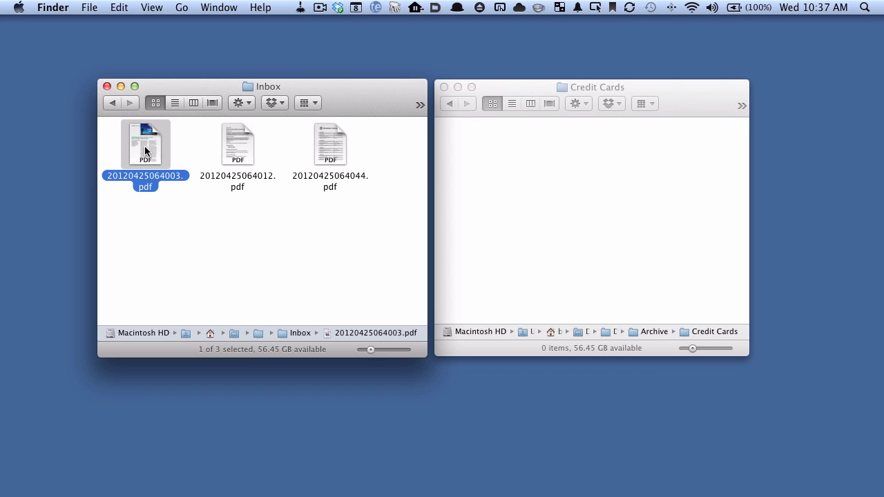
key(Return)
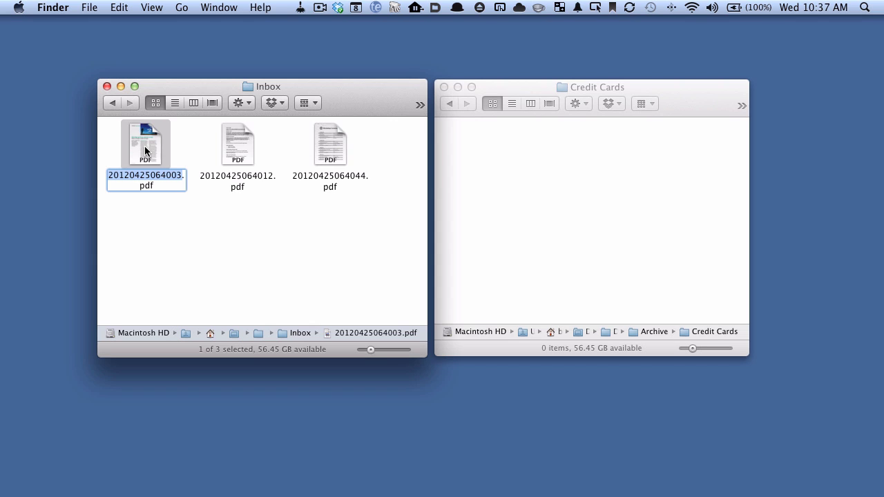
text(2012_)
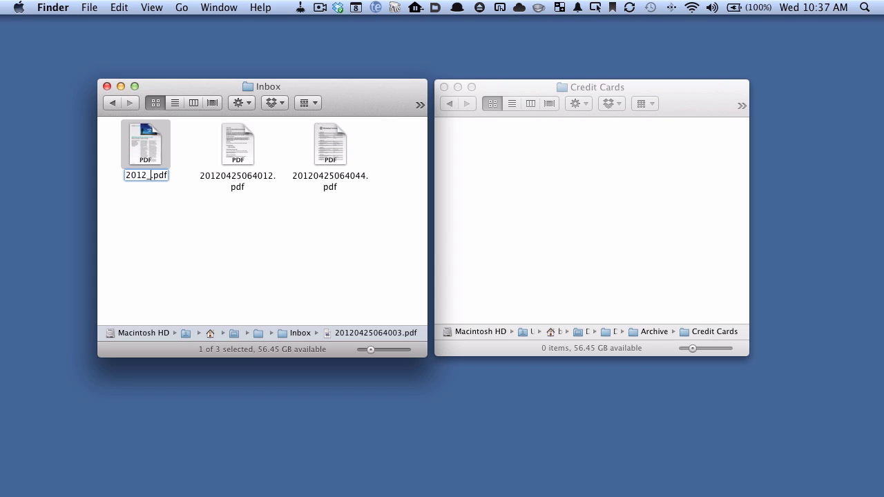
text(07_31)
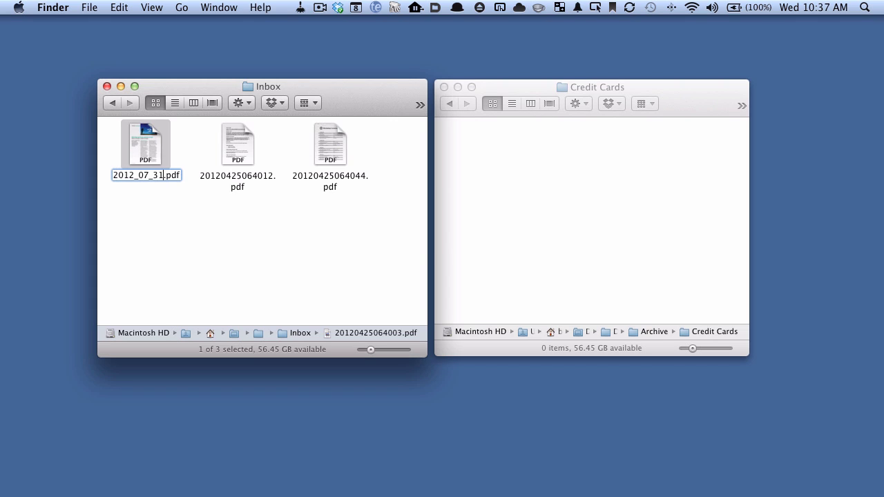
text(-)
text(Citibank_M)
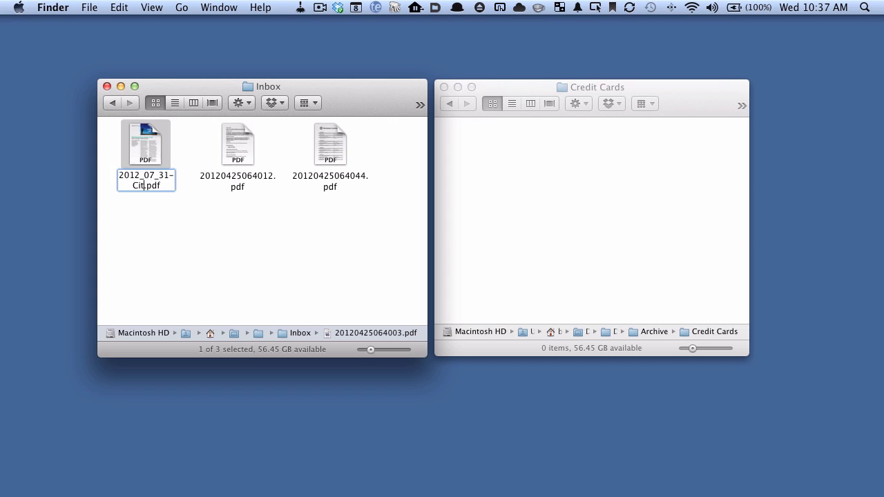
text(aster)
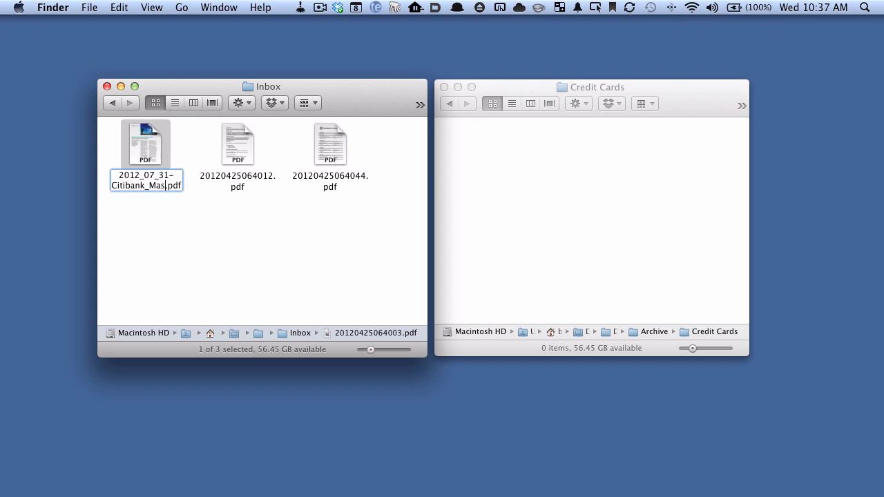
text(card)
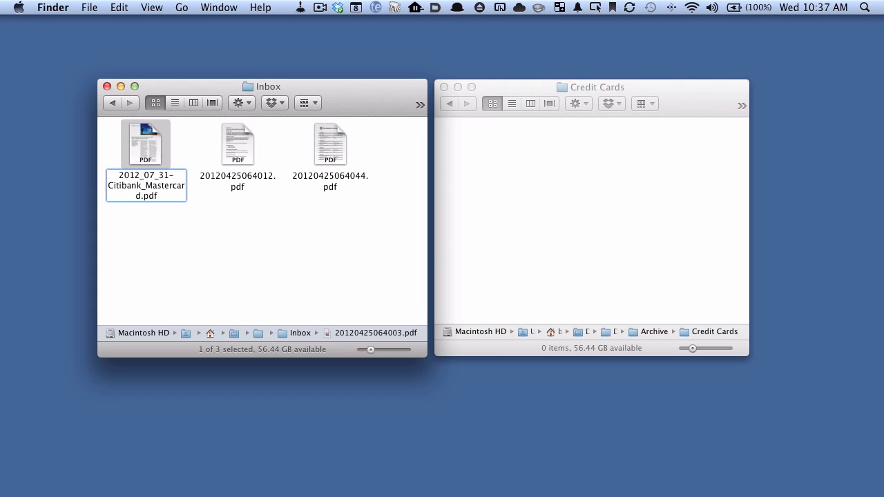
key(Return)
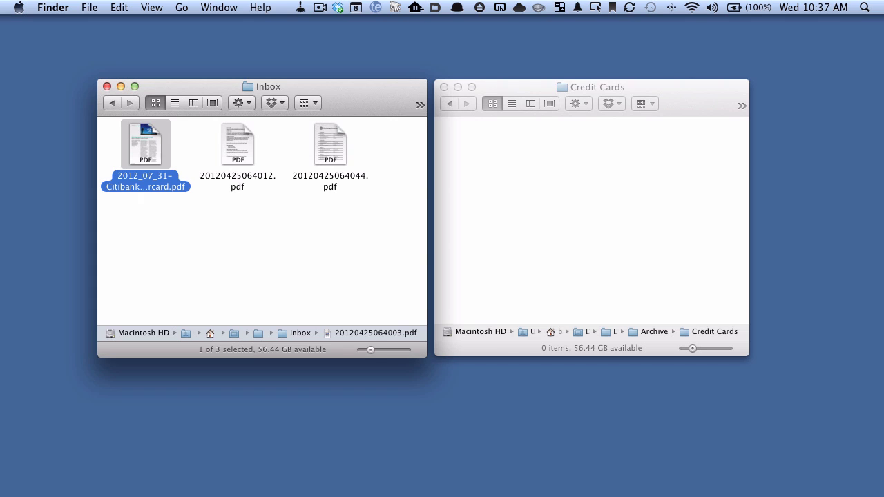